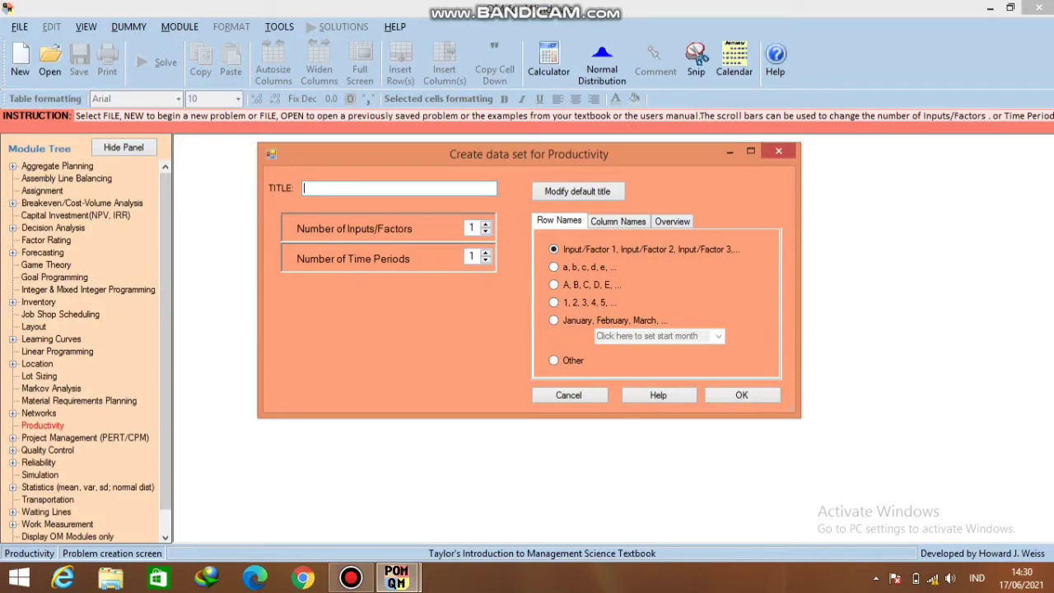
Create a Productivity data set titled PT MAHARATU KOSMETIK with 4 inputs/factors and 2 time periods
type("HARATU KOSMETIK")
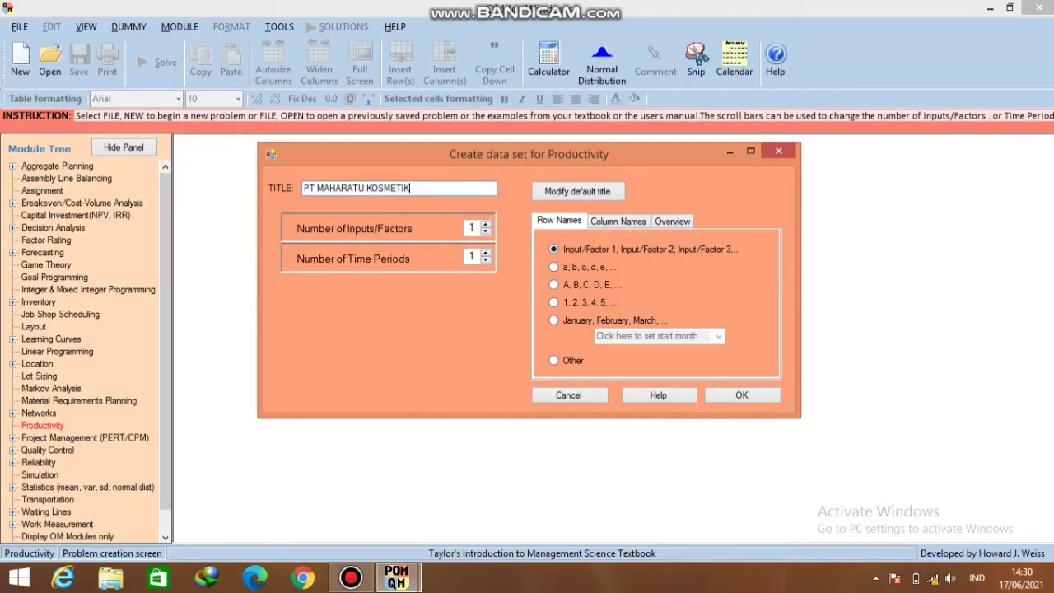
key("Tab")
type("4")
key("Tab")
type("2")
key("Return")
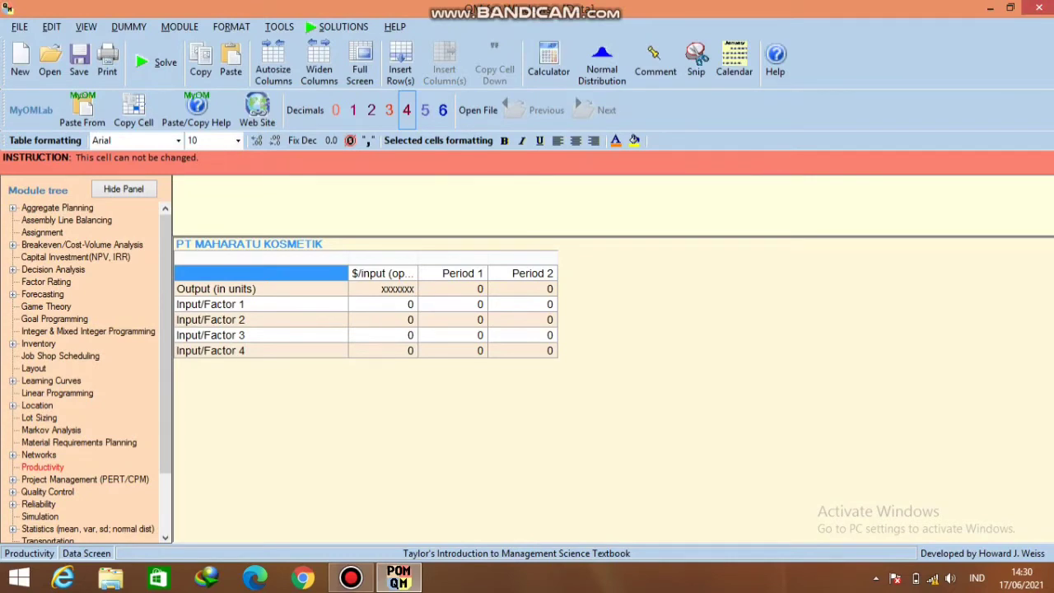
Name the four input rows JAM KERJA, BAHAN BAKU, ADMINISTRASI and PENYUSUTAN, in that order
left_click(261, 304)
type("JA")
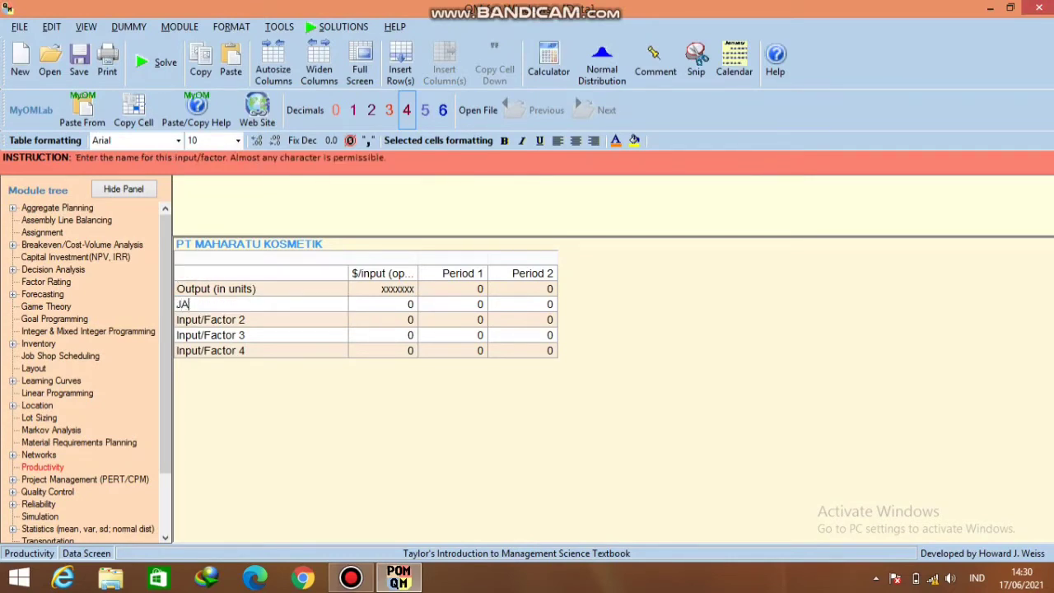
type("M KERJA")
key("Return")
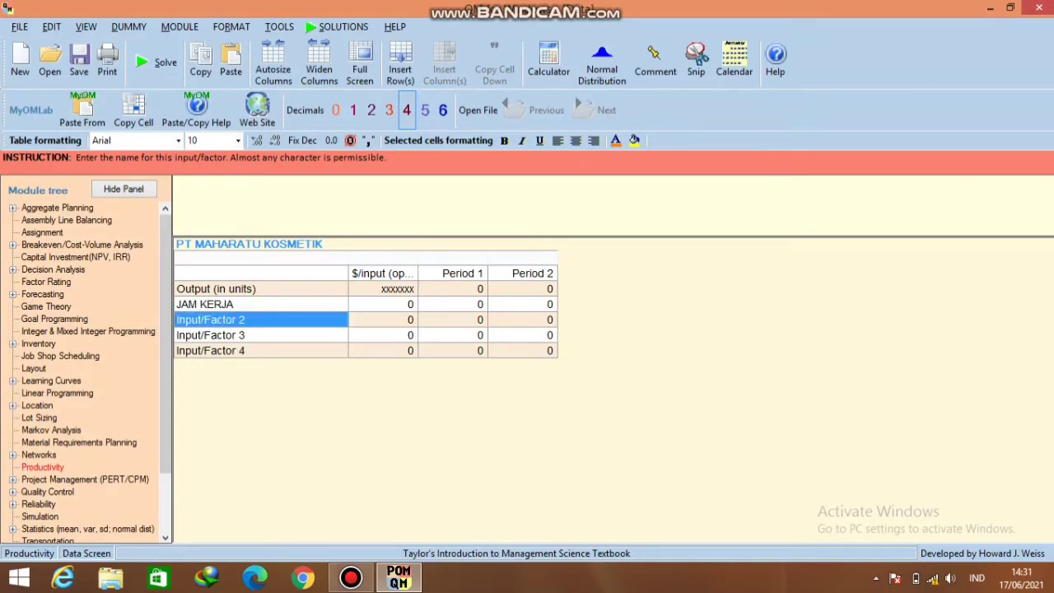
type("BAHA")
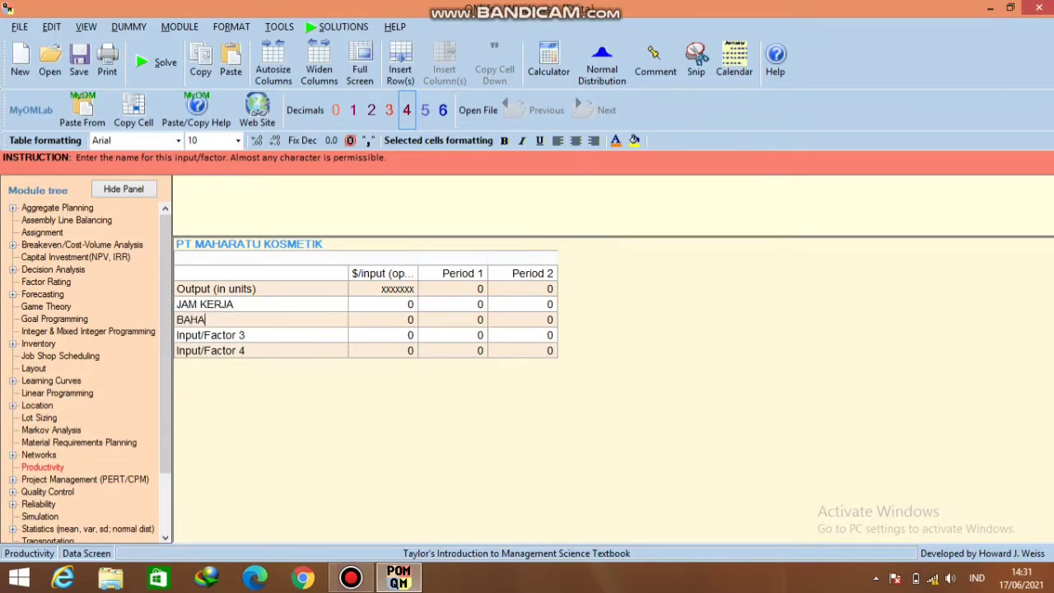
type("N BAKU")
key("Return")
type("ADMINISTRASI")
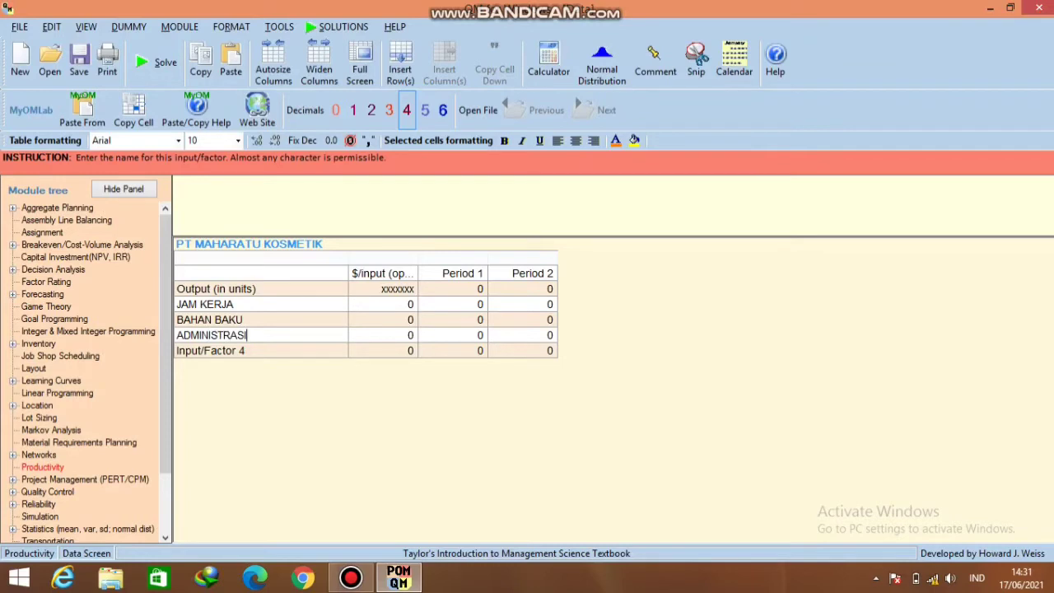
key("Return")
type("PE")
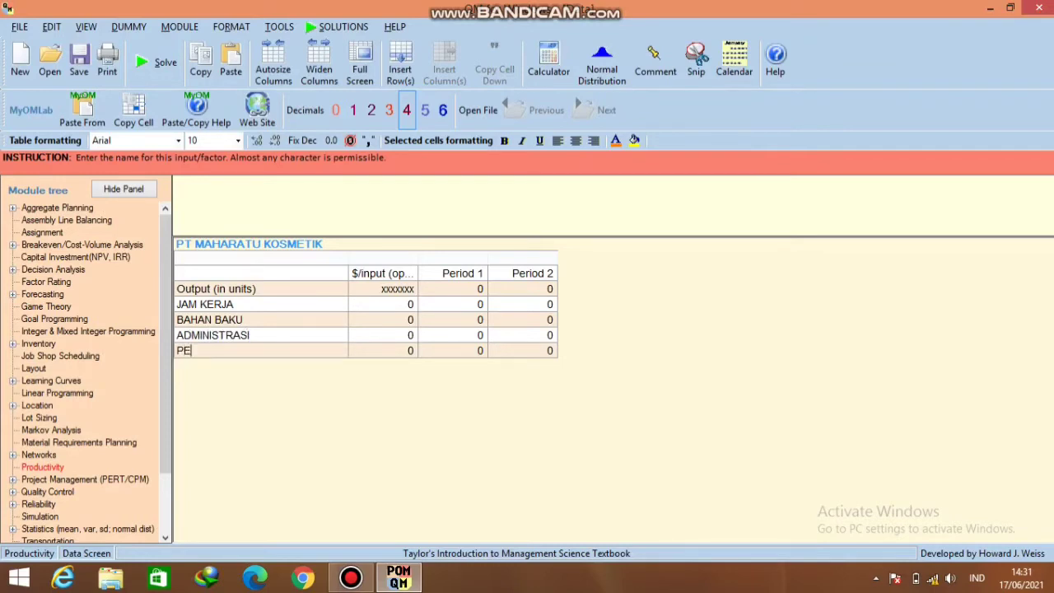
type("NYUSUTAN")
key("Return")
Rename the first time period as MALAM and the second as SIANG
type("MALAM")
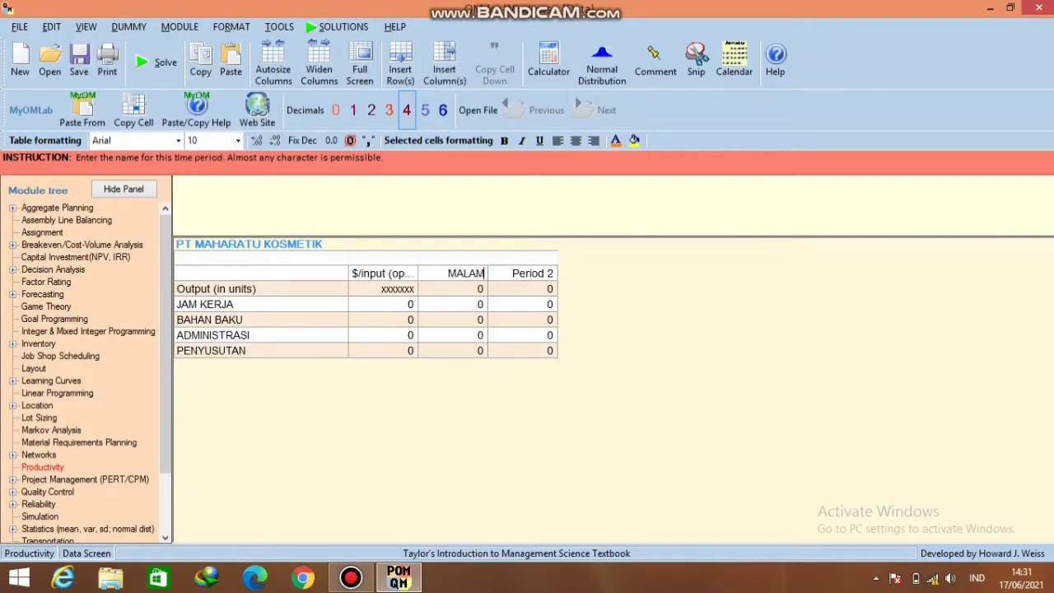
key("Return")
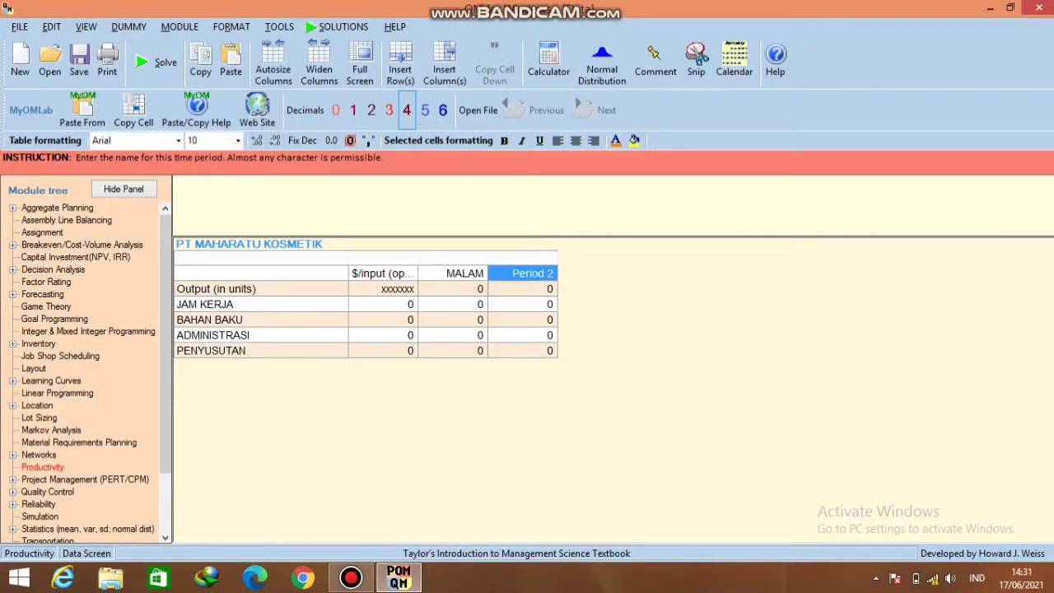
type("SIANG")
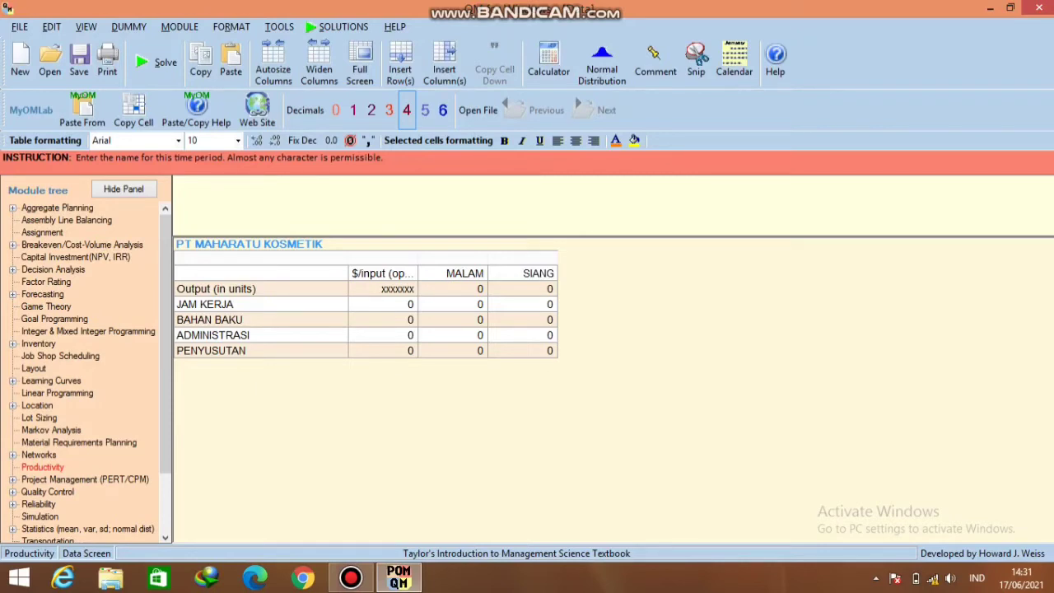
key("Return")
Enter the cost per input as 10 for JAM KERJA, 30 for BAHAN BAKU, 4 for ADMINISTRASI and 4 for PENYUSUTAN
type("10")
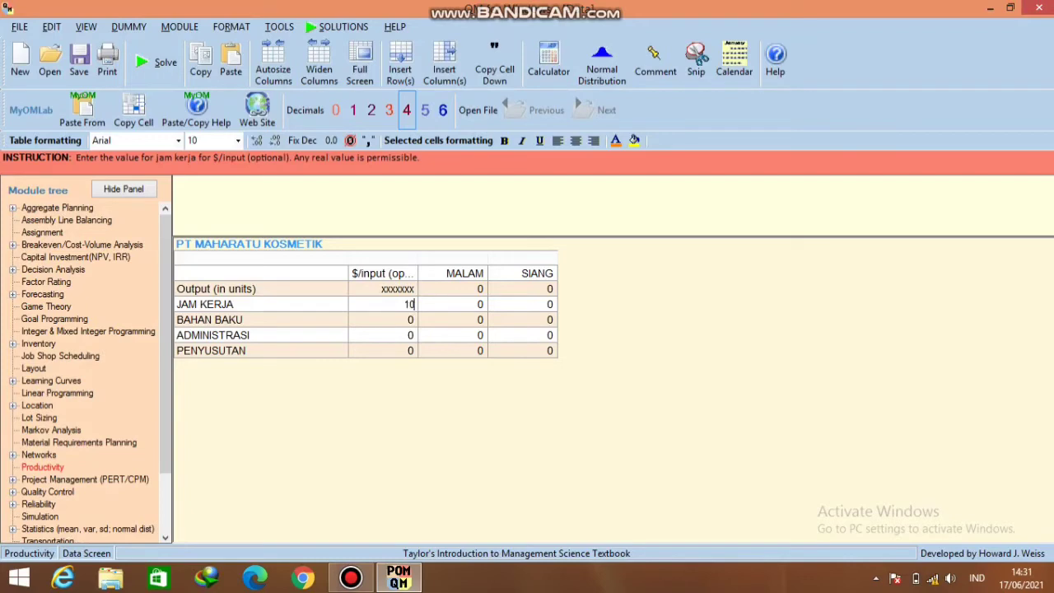
key("Return")
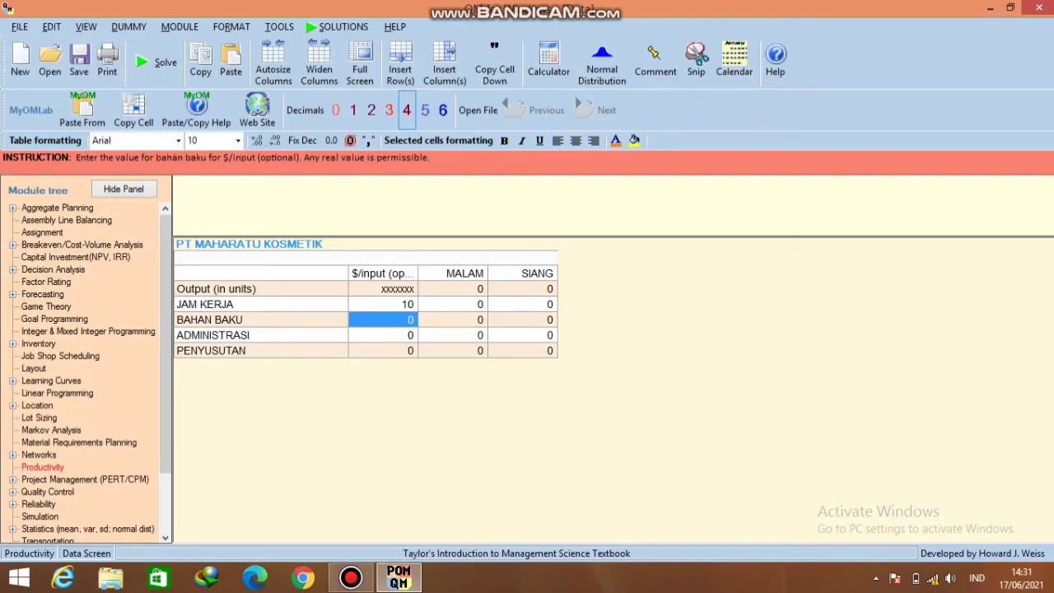
type("30")
key("Return")
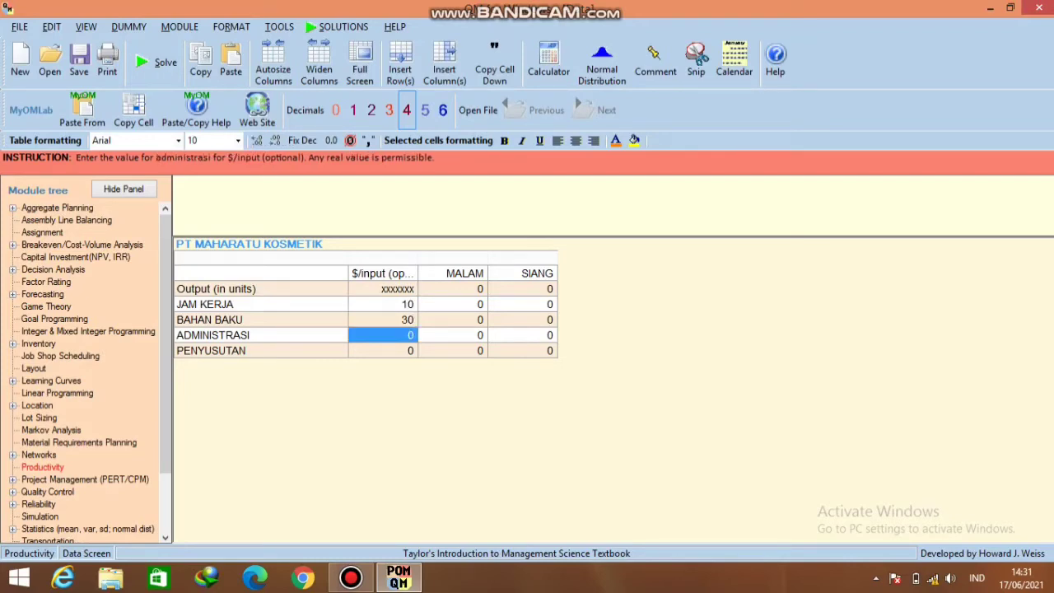
type("4")
key("Return")
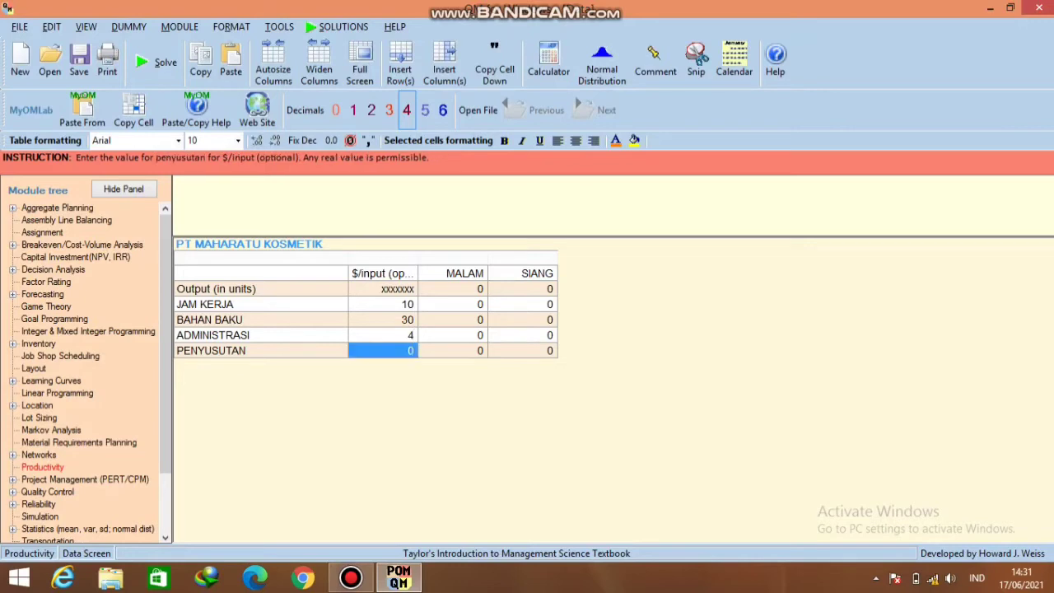
type("4")
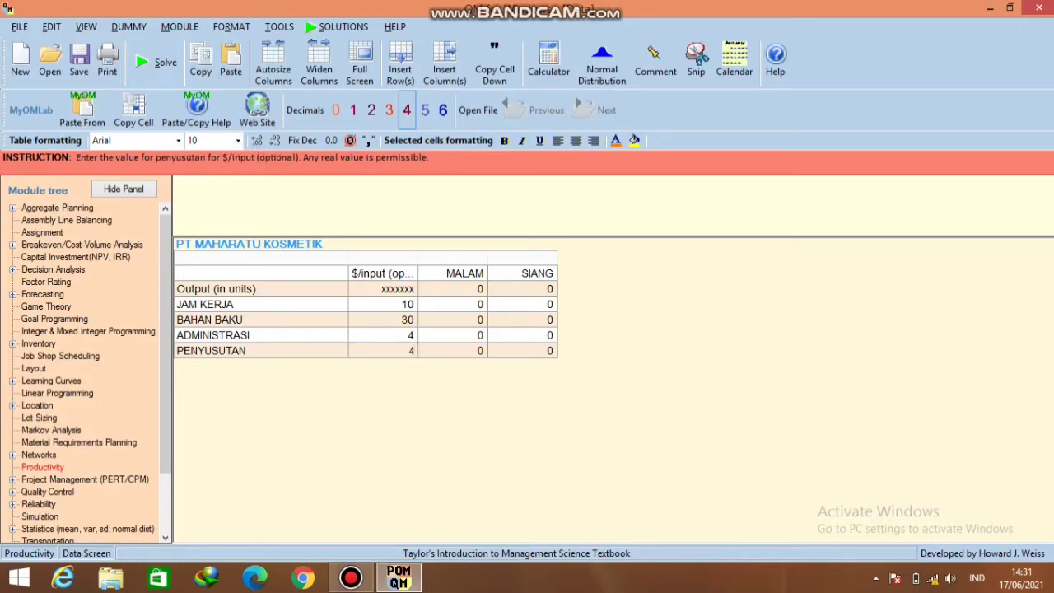
key("Return")
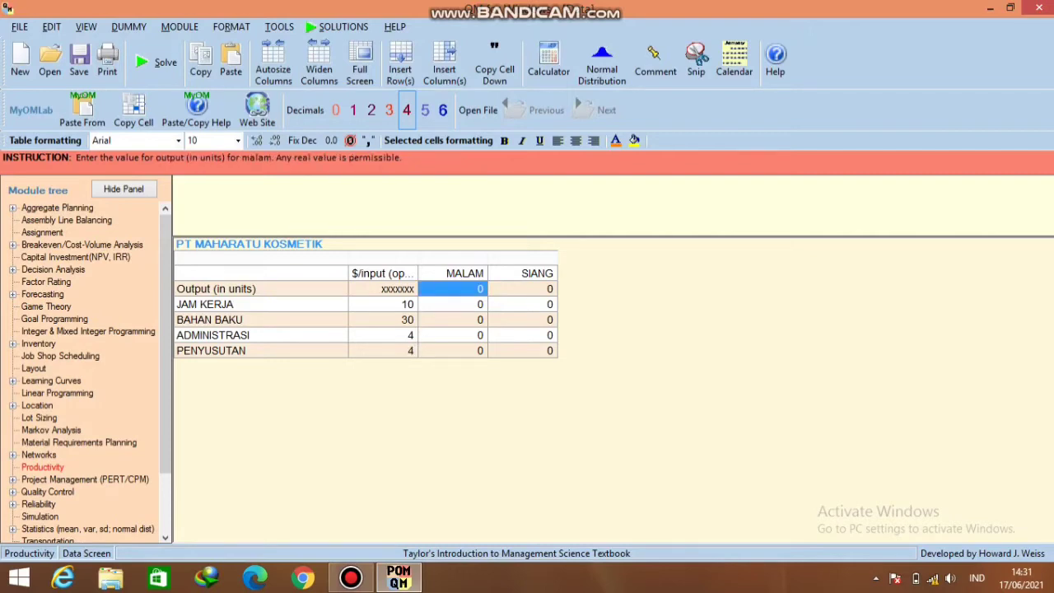
Enter the output as 23000 for MALAM and 25500 for SIANG, and JAM KERJA as 6000 for both periods
type("23000")
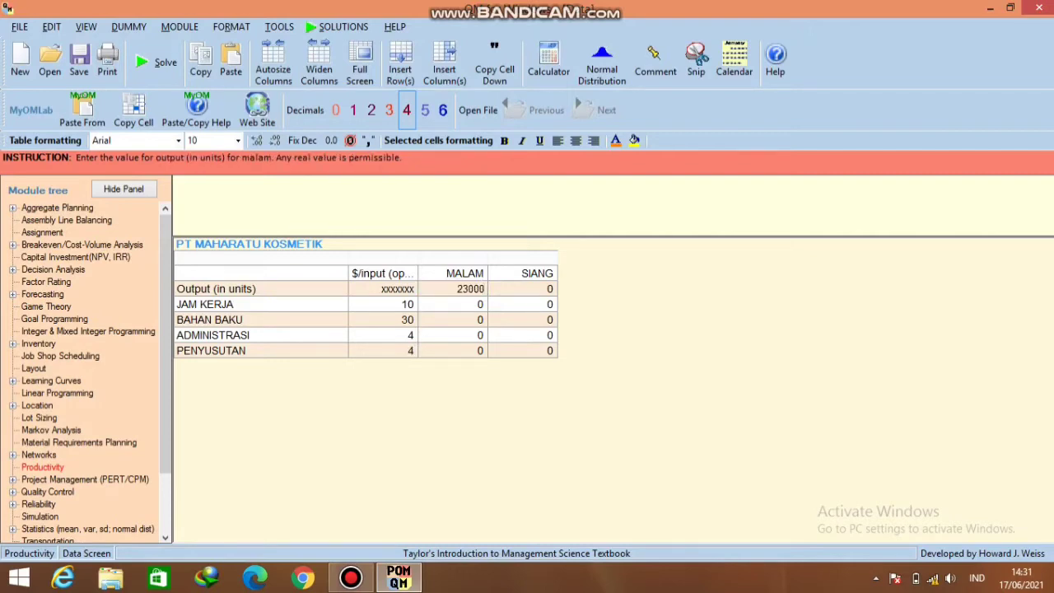
key("Right")
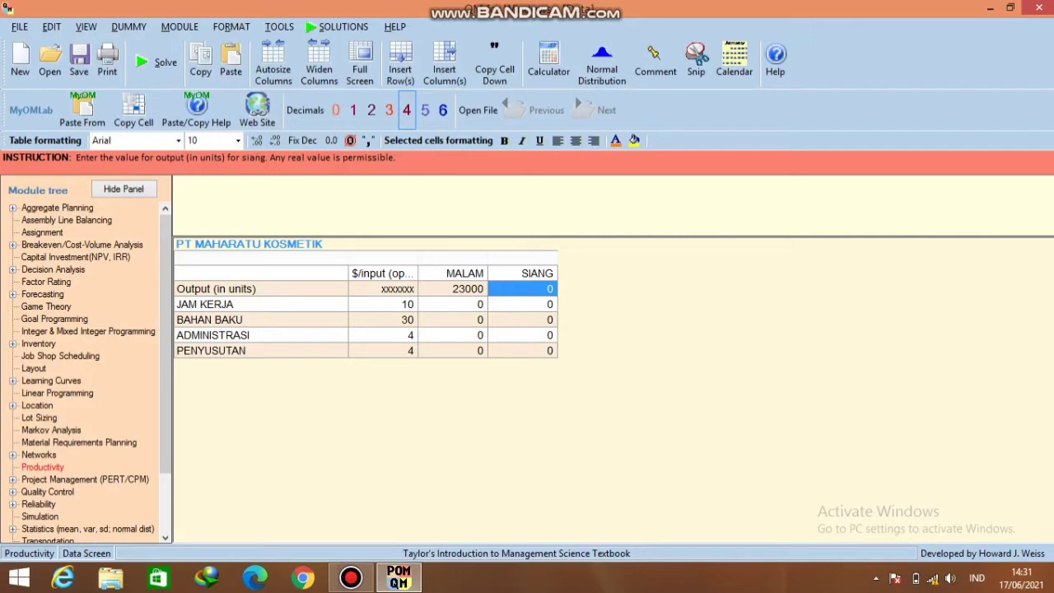
type("25500")
key("Return")
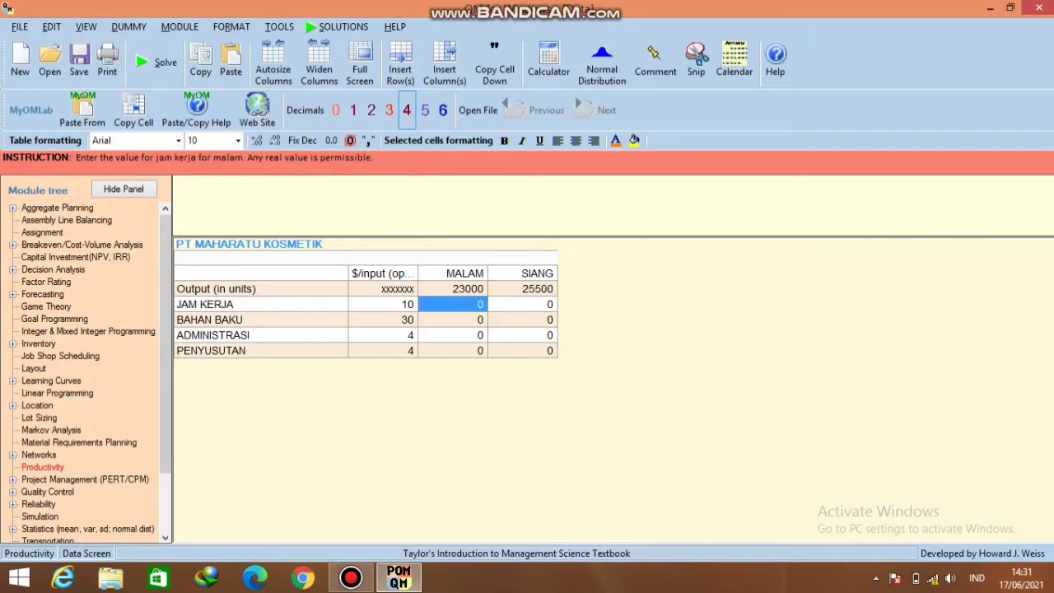
type("6000")
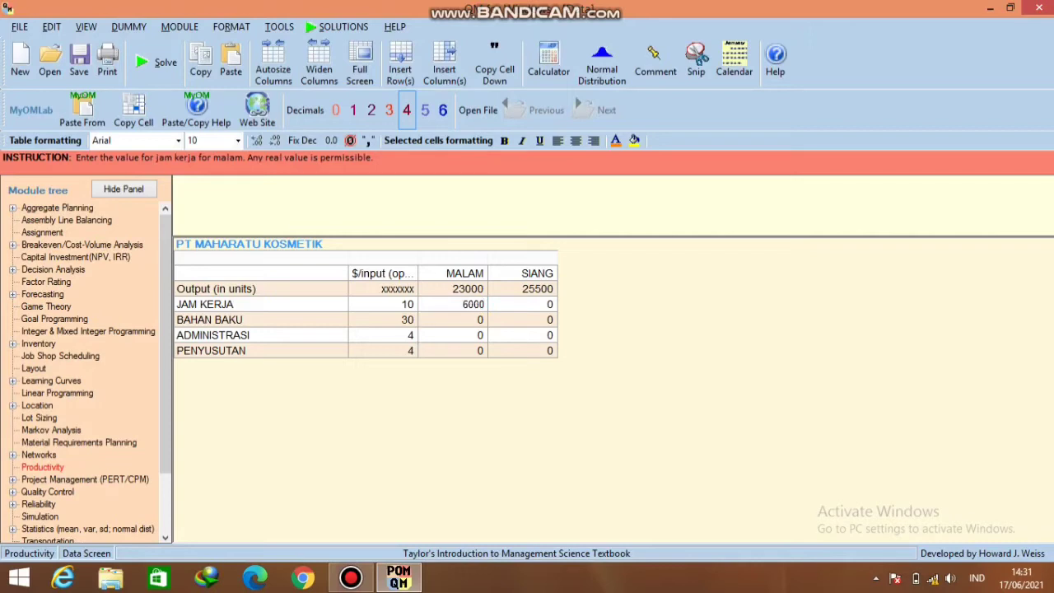
key("Return")
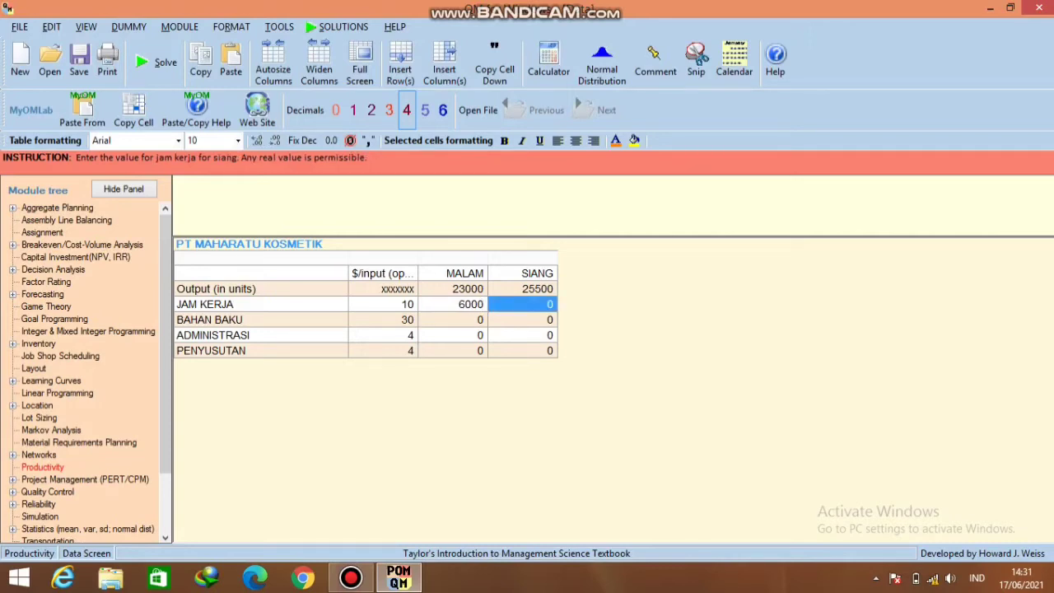
type("6000")
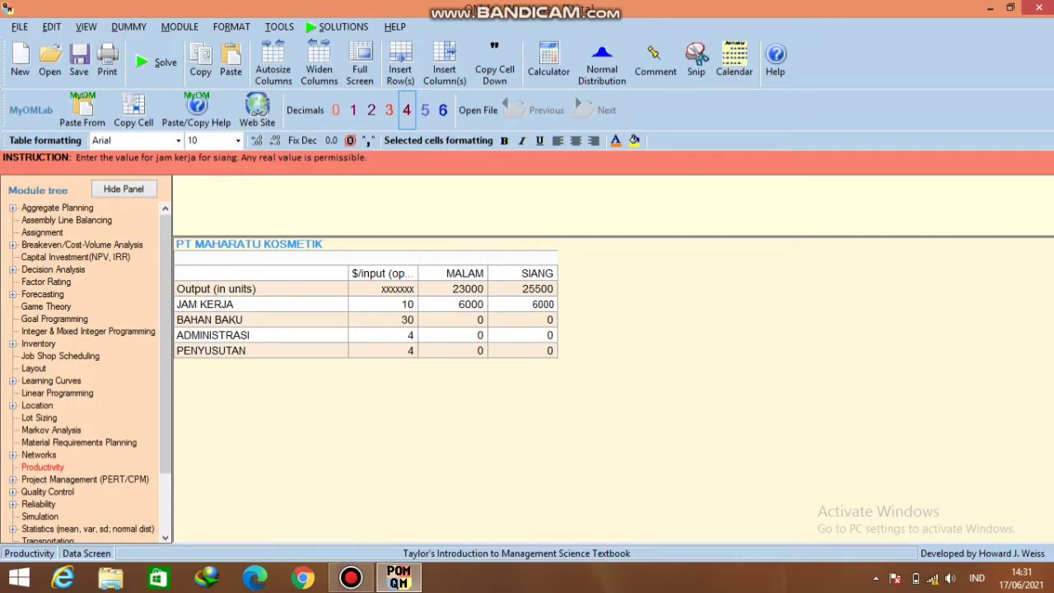
Enter BAHAN BAKU as 2000 for MALAM and 2100 for SIANG
left_click(453, 319)
type("2")
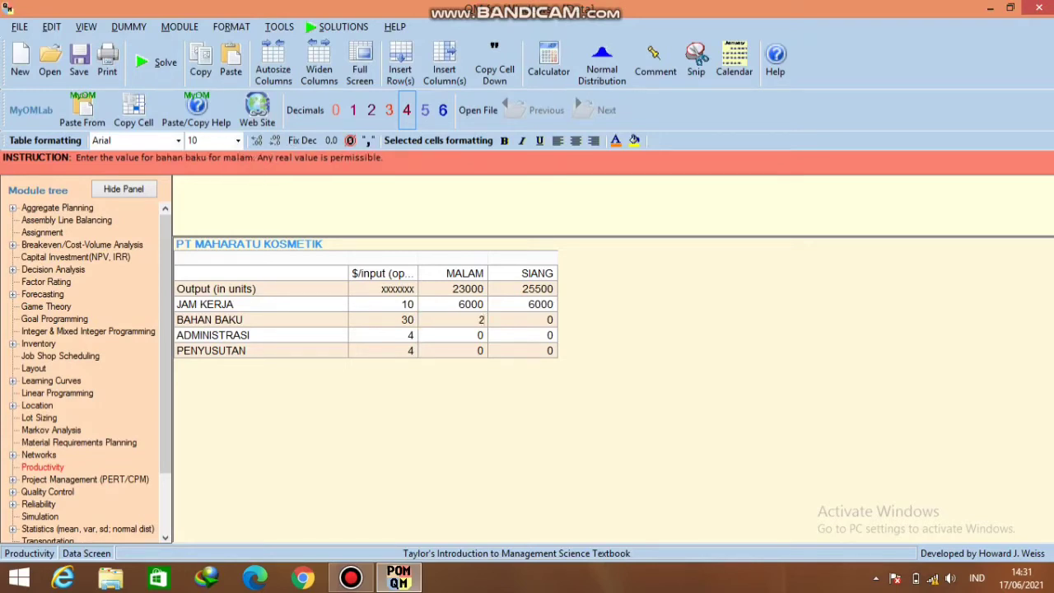
type("000")
left_click(522, 320)
type("2100")
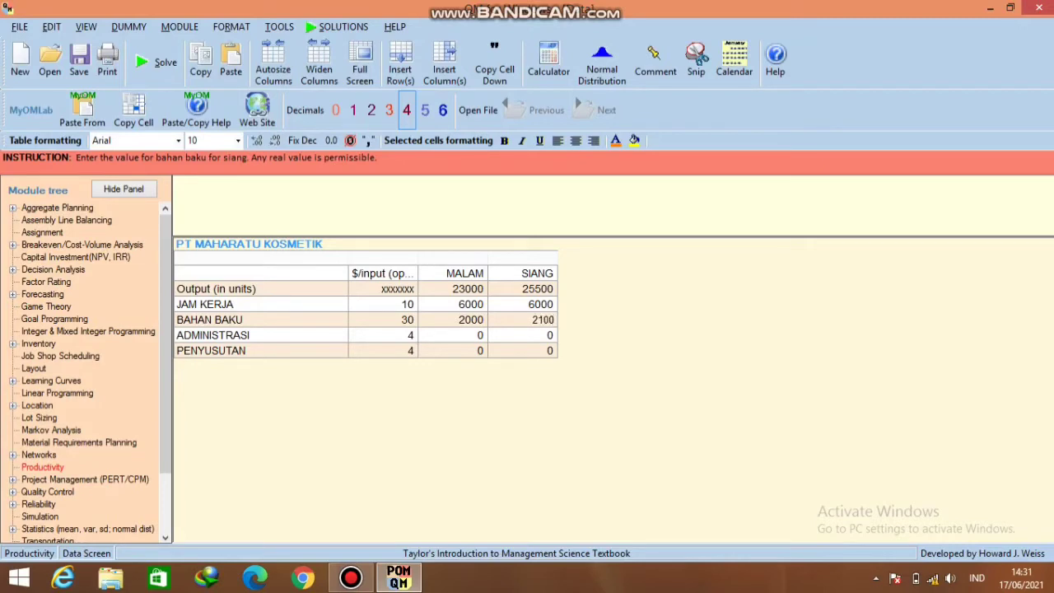
Set ADMINISTRASI to 200 for both periods, and PENYUSUTAN to 60 for MALAM and 70 for SIANG
left_click(453, 335)
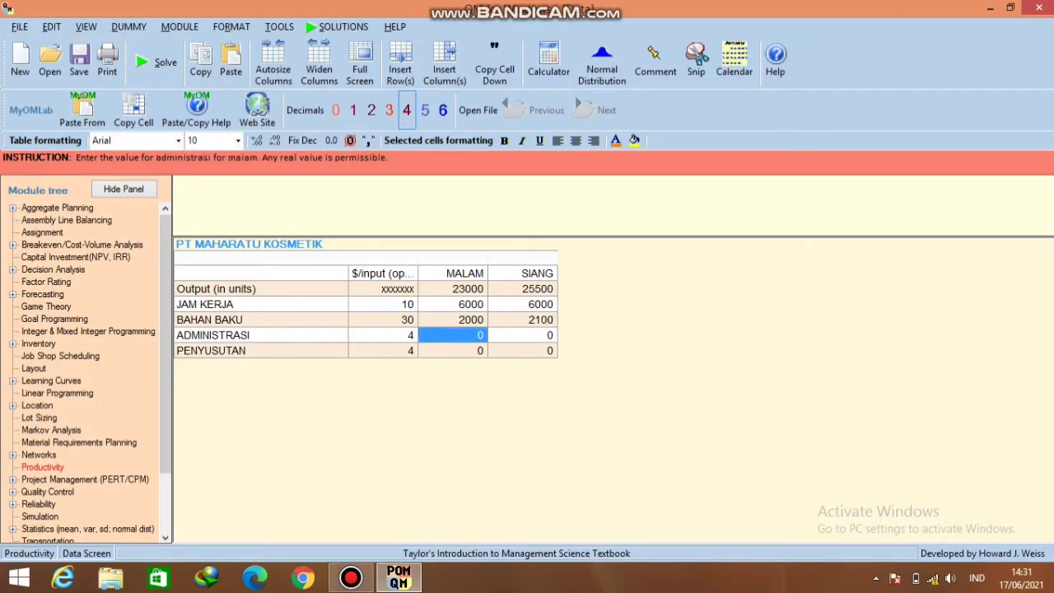
type("200")
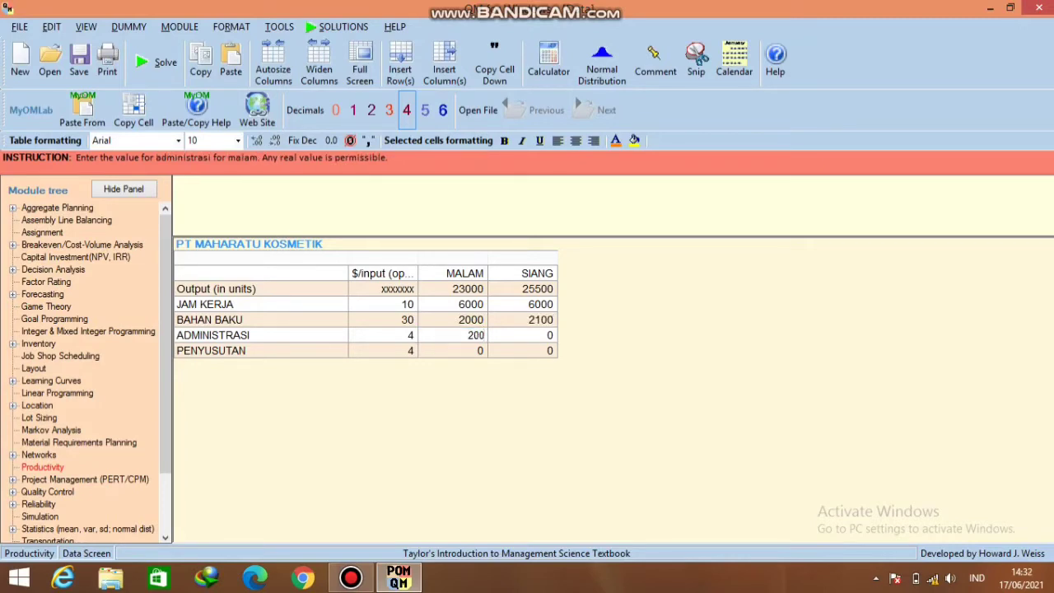
left_click(523, 335)
type("200")
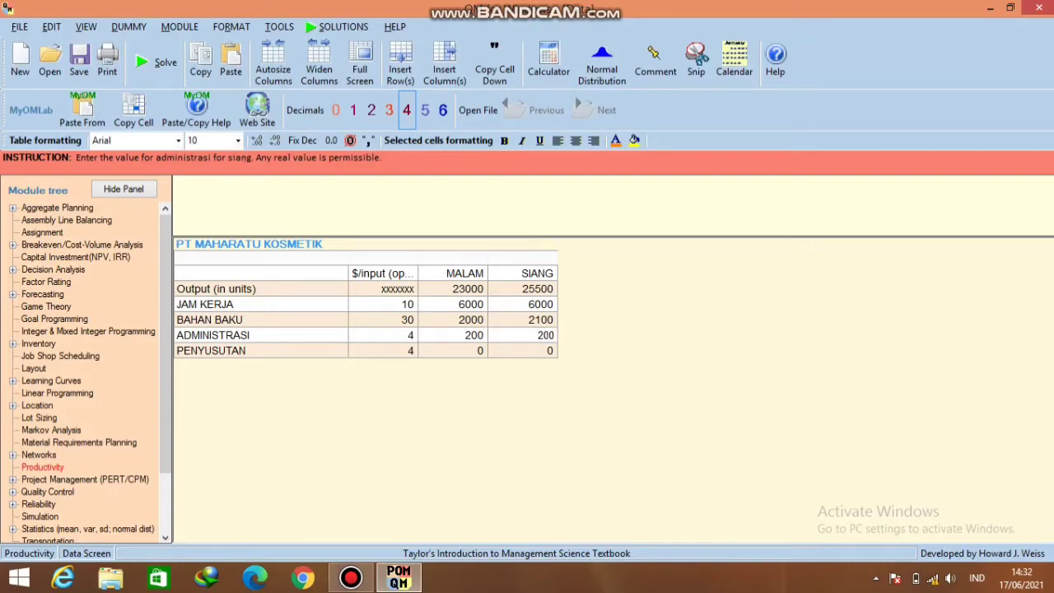
left_click(453, 350)
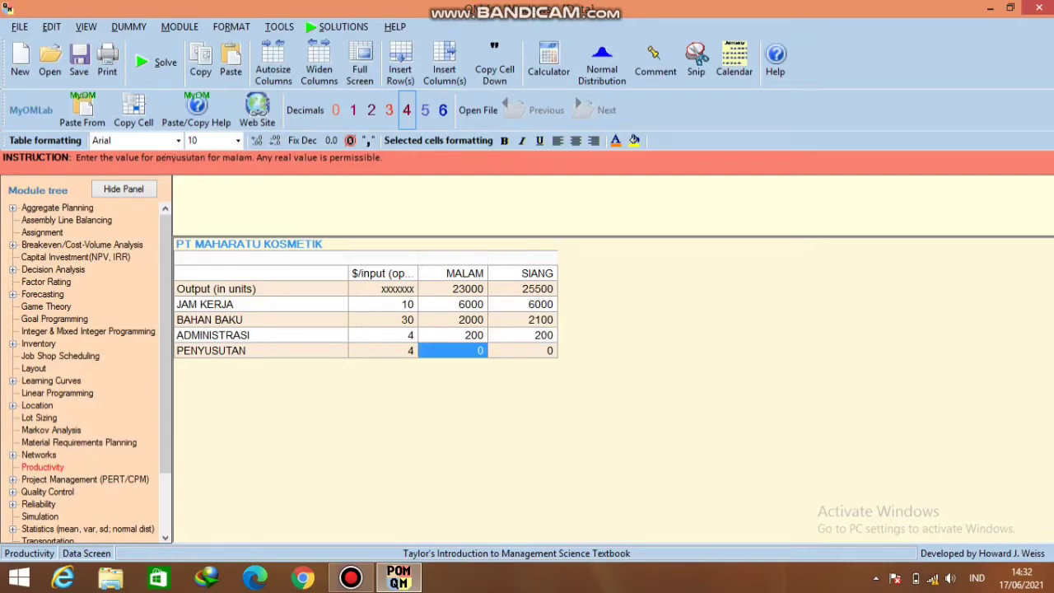
type("60")
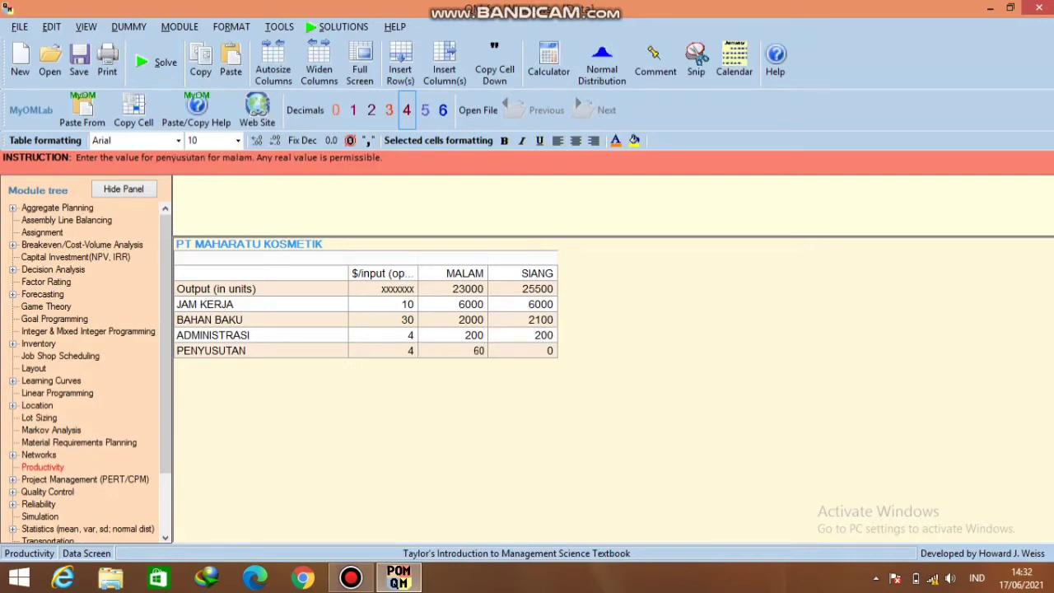
key("Return")
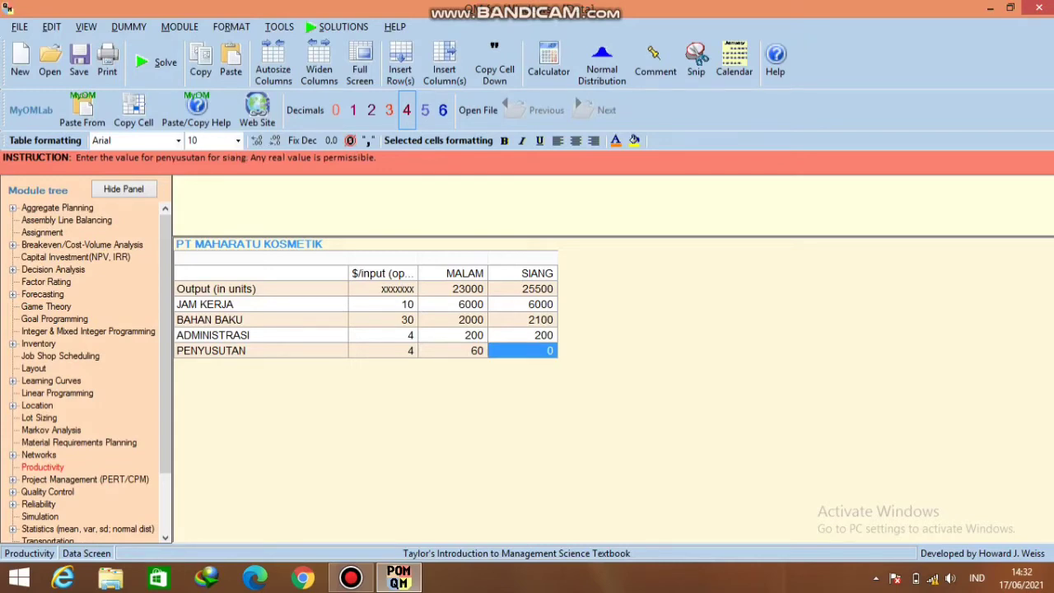
type("70")
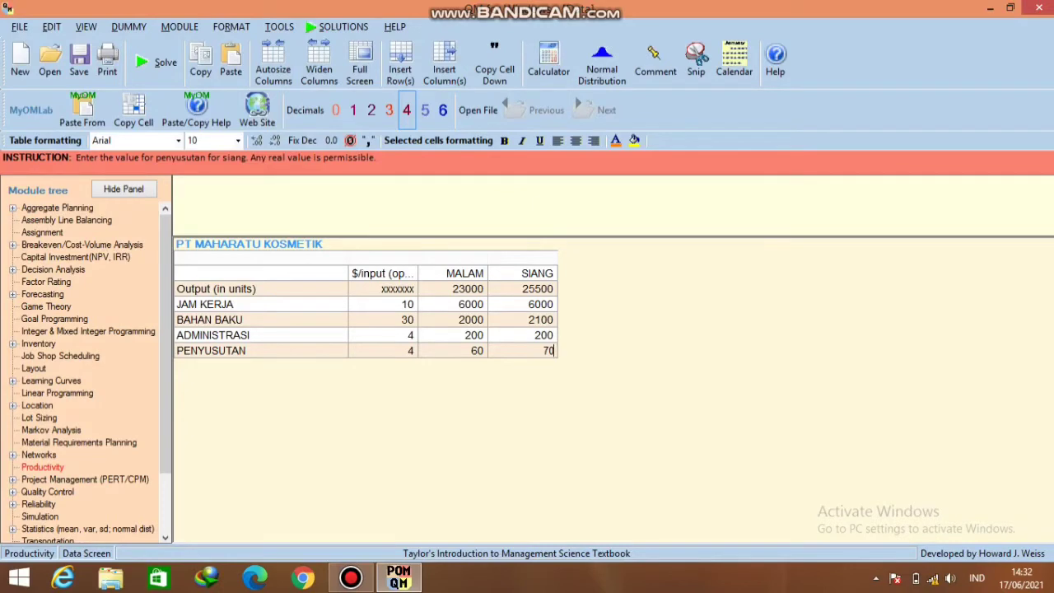
Solve the productivity problem and show the cascaded results table with 0 decimal places
left_click(160, 73)
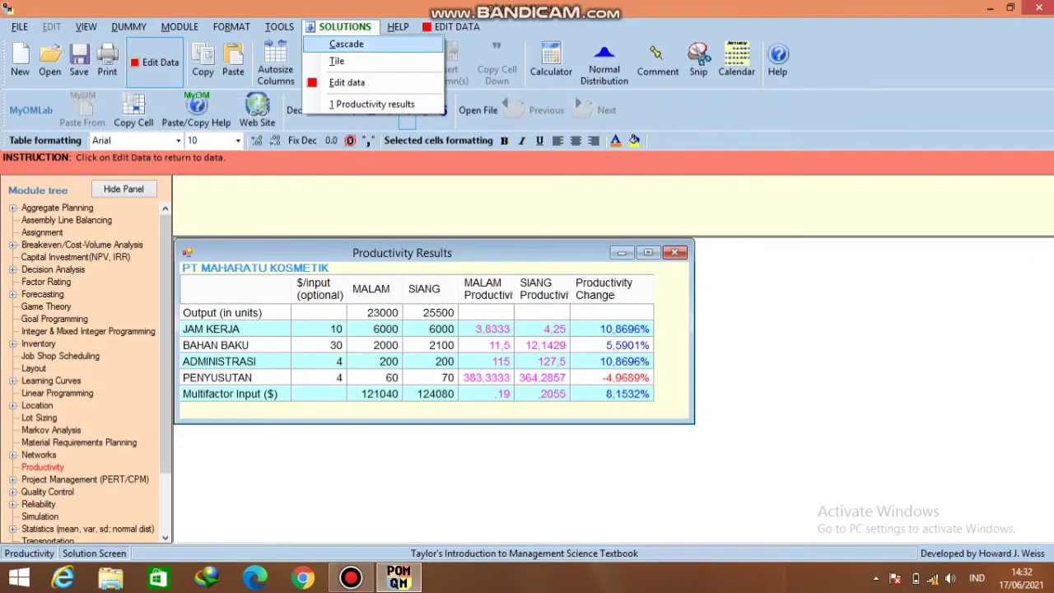
key("Return")
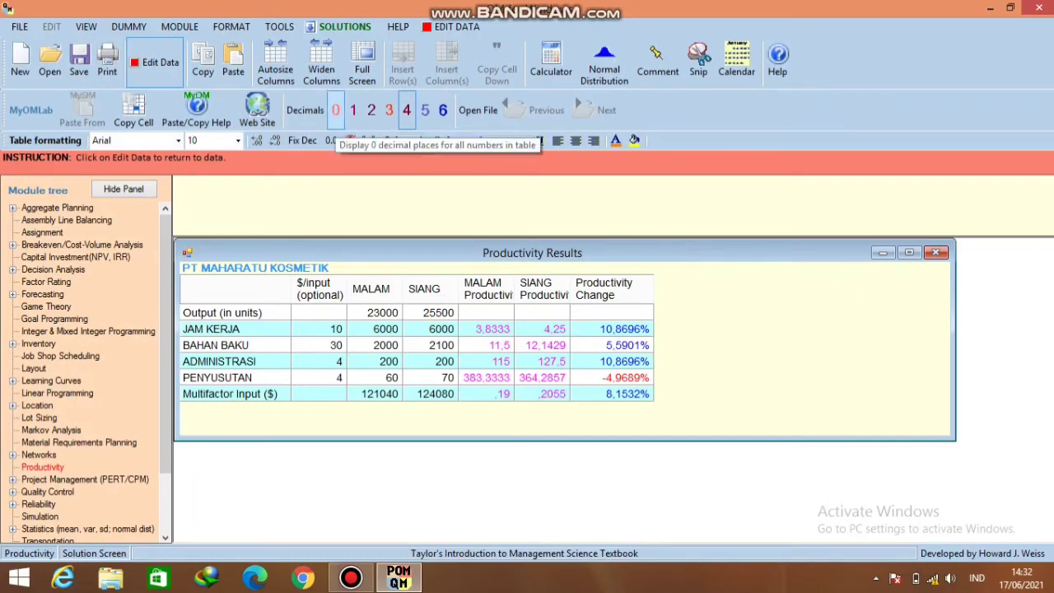
left_click(335, 111)
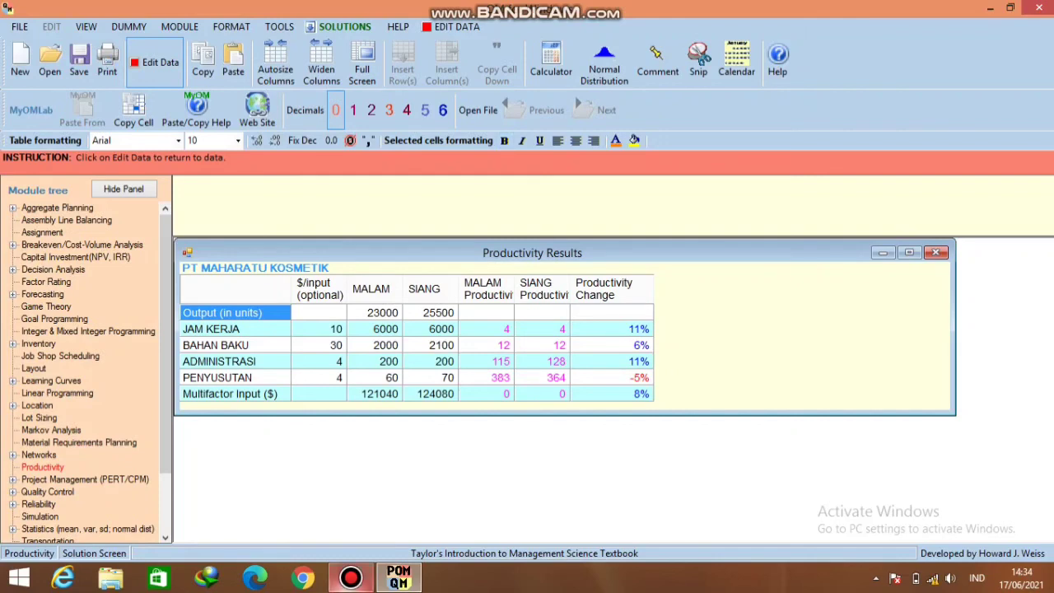
left_click(350, 577)
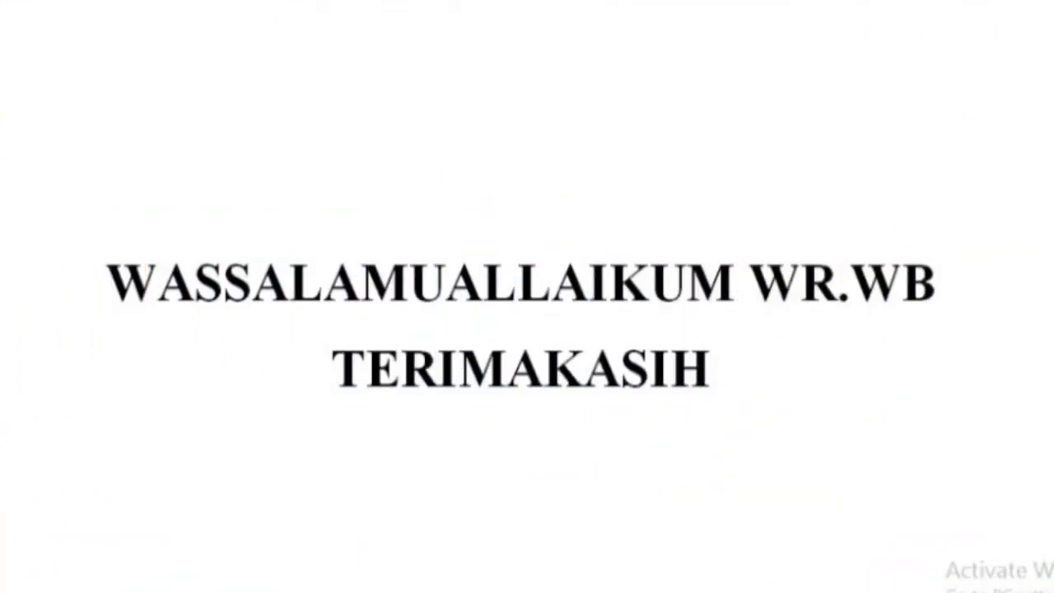